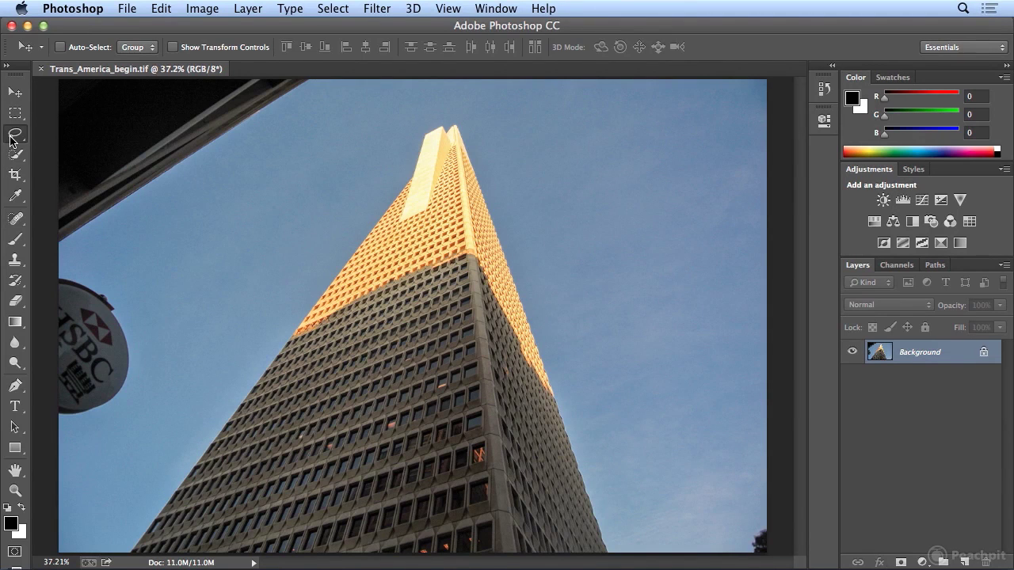
# Switch to the freehand Lasso tool in the Tools panel.
pyautogui.click(12, 136)
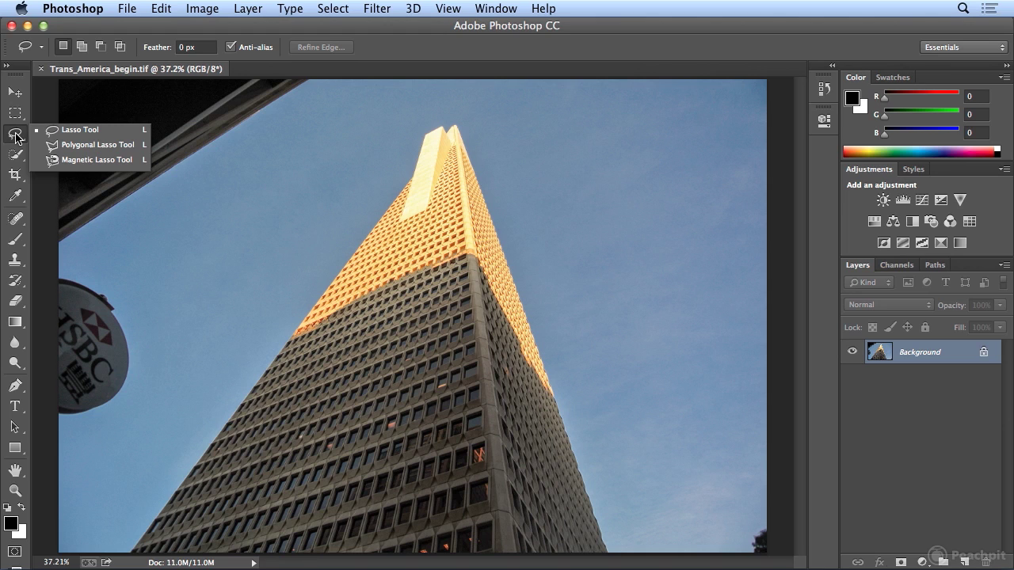
# Zoom out to the whole photo and lasso the dark tree in the bottom-right corner.
pyautogui.click(81, 129)
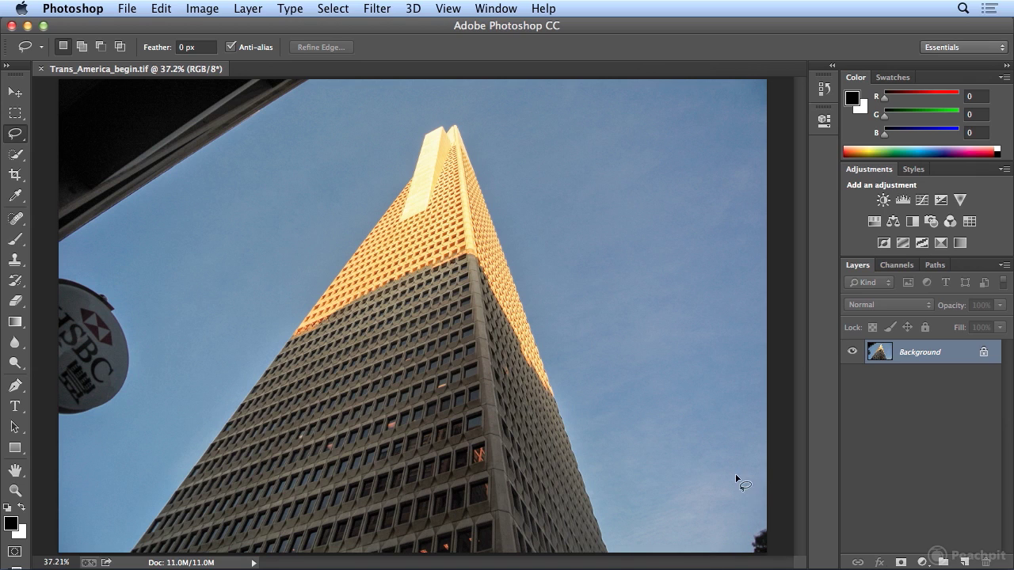
pyautogui.moveTo(761, 514)
pyautogui.mouseDown()
pyautogui.moveTo(715, 538)
pyautogui.moveTo(810, 560)
pyautogui.moveTo(799, 520)
pyautogui.moveTo(751, 508)
pyautogui.mouseUp()
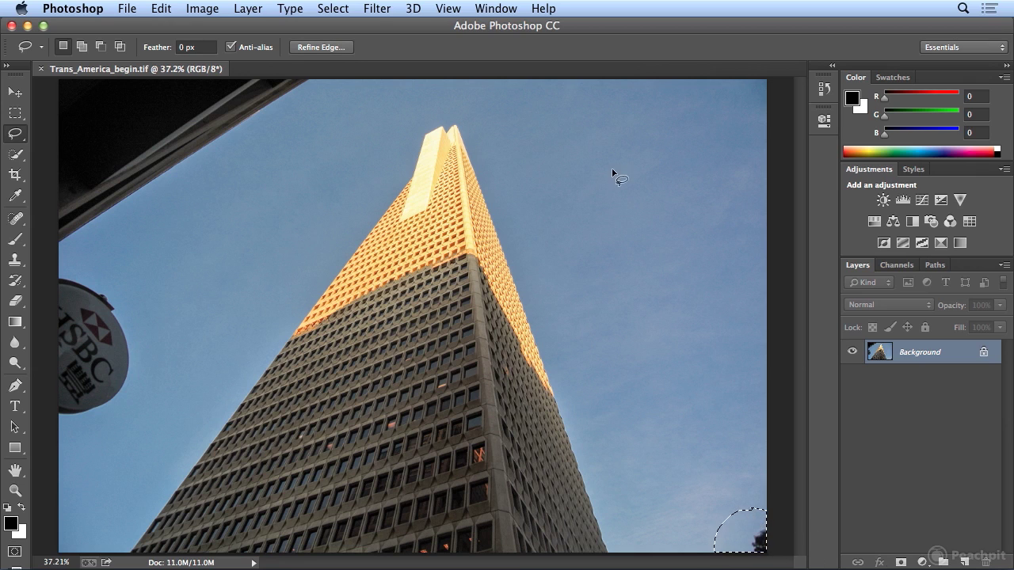
pyautogui.click(448, 8)
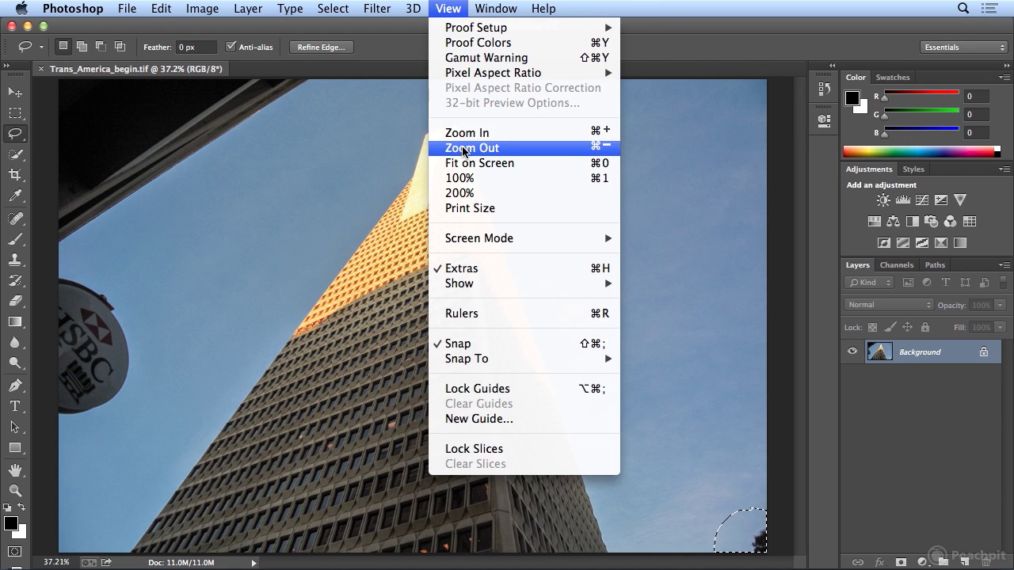
pyautogui.click(452, 148)
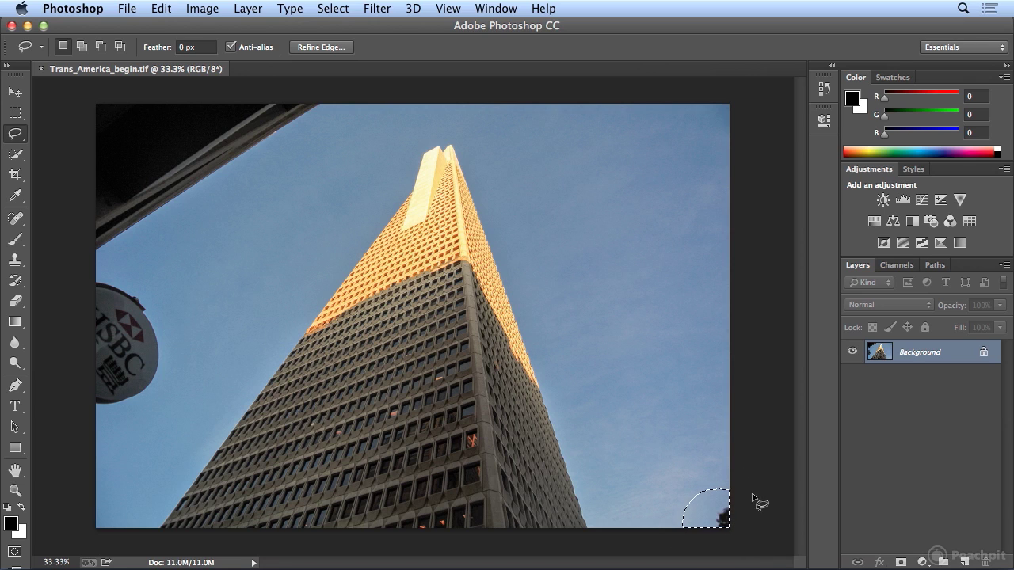
pyautogui.click(694, 447)
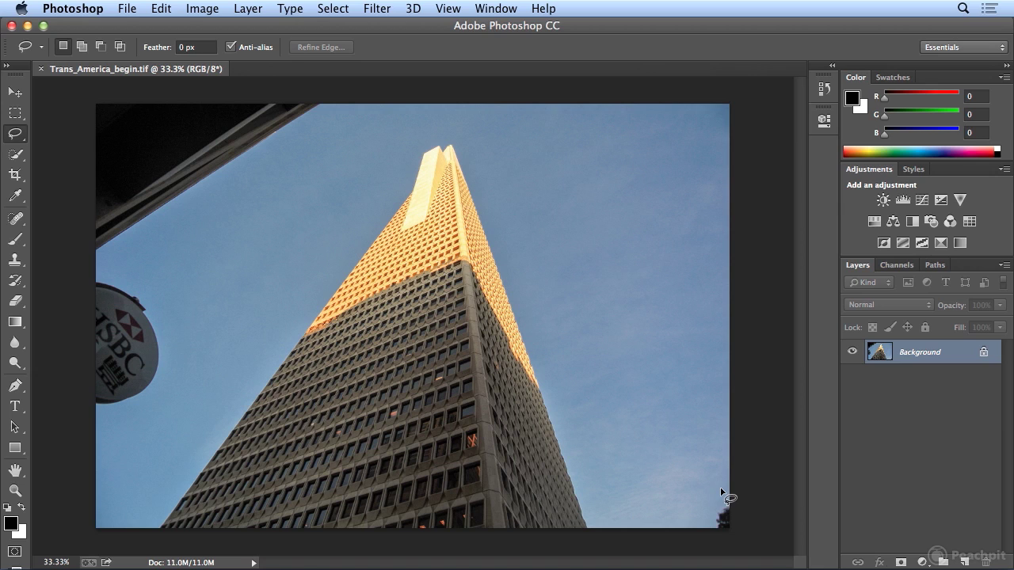
pyautogui.moveTo(721, 489)
pyautogui.mouseDown()
pyautogui.moveTo(703, 538)
pyautogui.moveTo(748, 542)
pyautogui.moveTo(760, 510)
pyautogui.moveTo(753, 490)
pyautogui.moveTo(719, 496)
pyautogui.mouseUp()
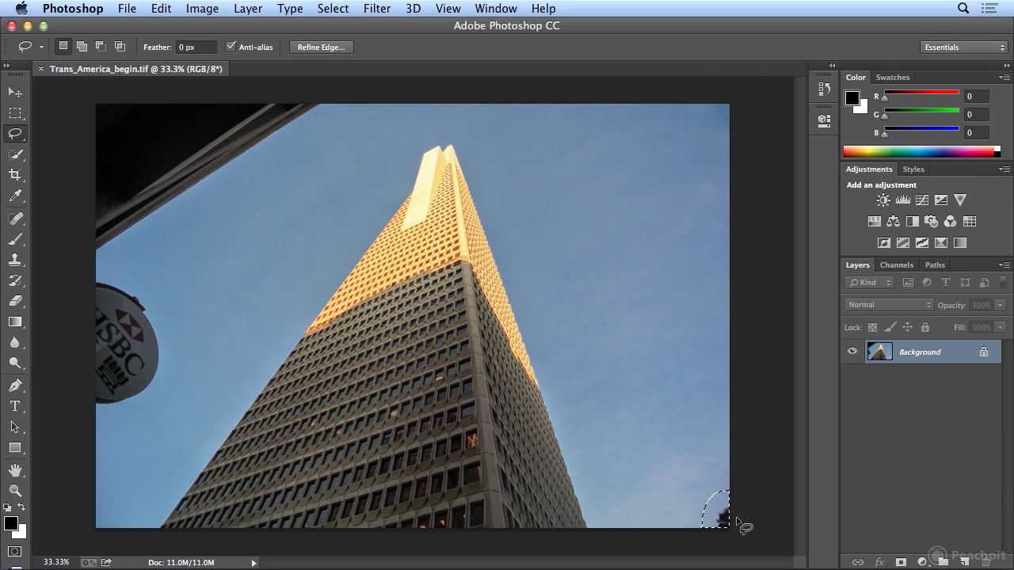
# Content-Aware fill the tree selection with matching sky, then deselect.
pyautogui.click(169, 8)
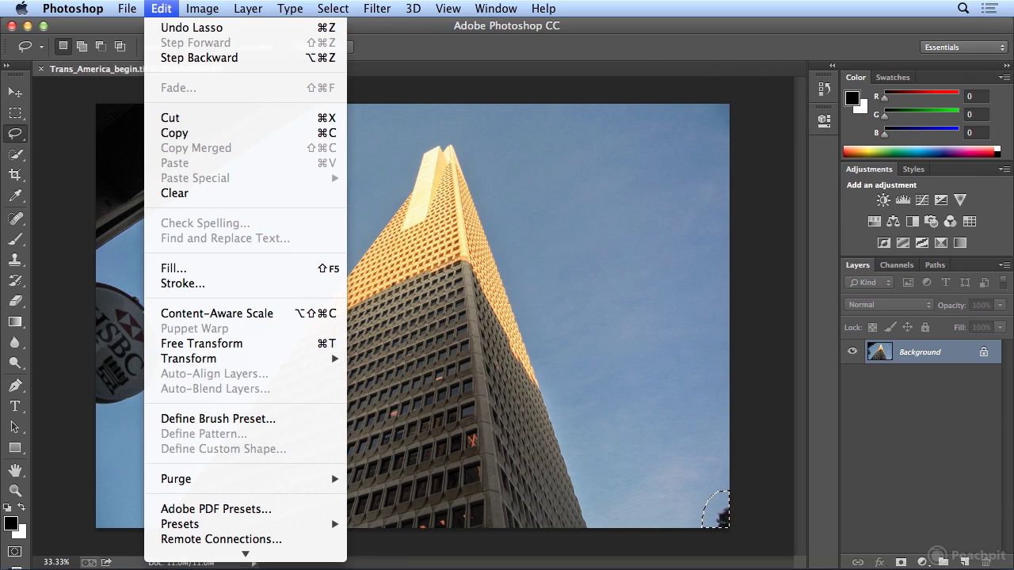
pyautogui.click(223, 270)
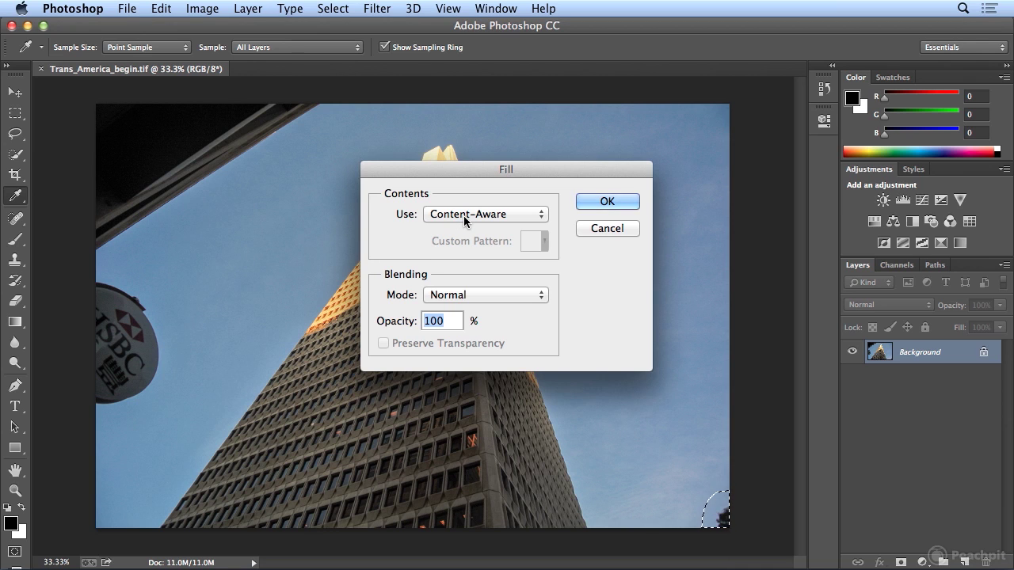
pyautogui.click(605, 202)
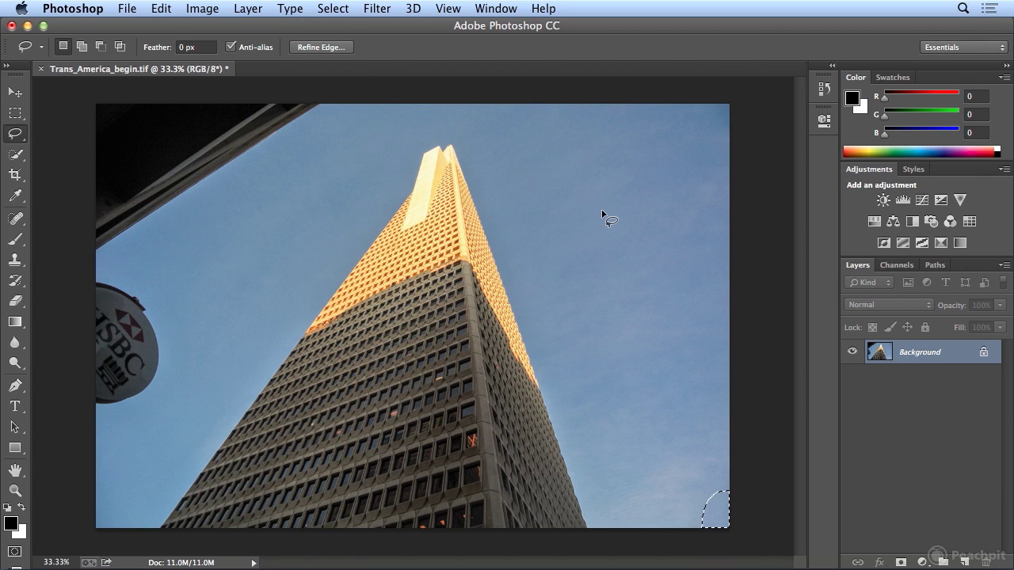
pyautogui.press('super+d')
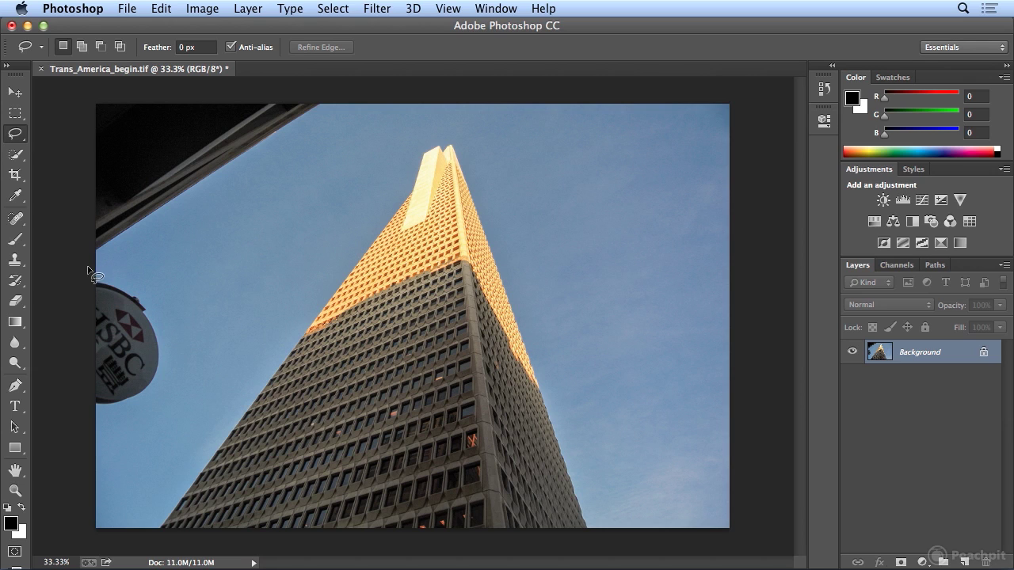
# Lasso the HSBC sign on the left edge, Content-Aware fill it with sky, and deselect.
pyautogui.moveTo(82, 279)
pyautogui.mouseDown()
pyautogui.moveTo(131, 271)
pyautogui.moveTo(172, 287)
pyautogui.moveTo(194, 364)
pyautogui.moveTo(187, 389)
pyautogui.moveTo(147, 428)
pyautogui.moveTo(62, 434)
pyautogui.mouseUp()
pyautogui.moveTo(69, 340); pyautogui.dragTo(103, 270)
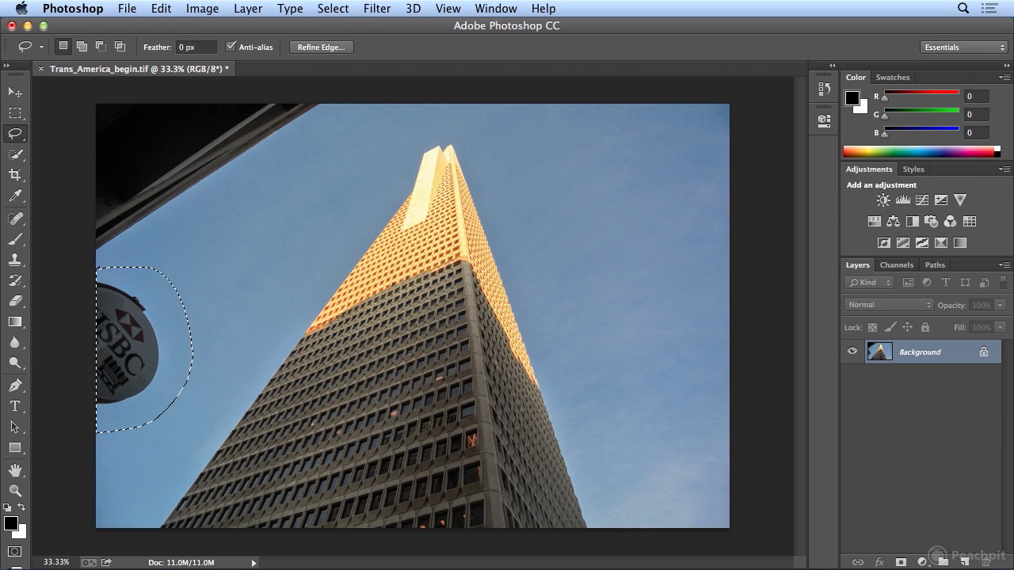
pyautogui.click(160, 8)
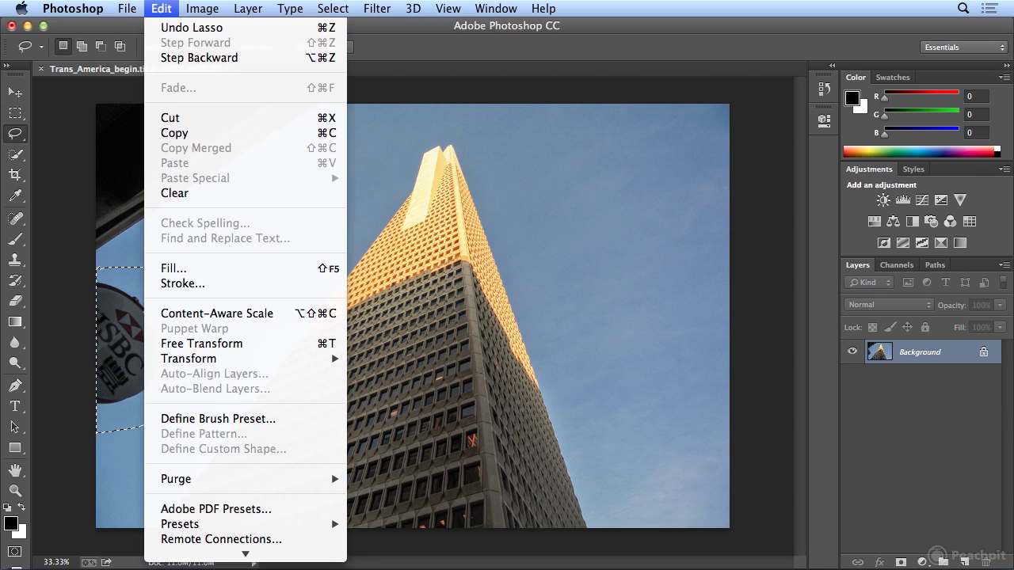
pyautogui.click(184, 271)
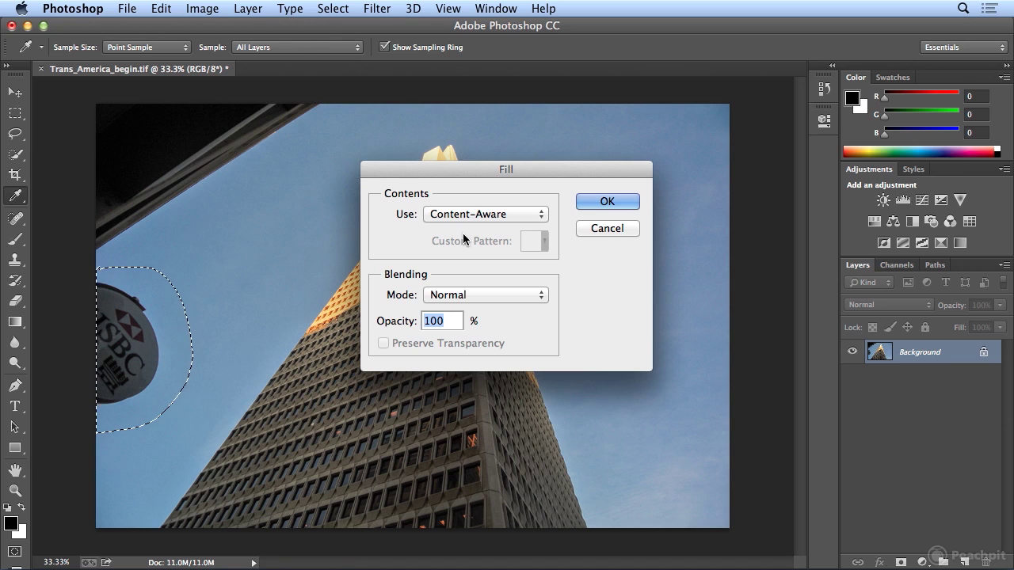
pyautogui.click(605, 202)
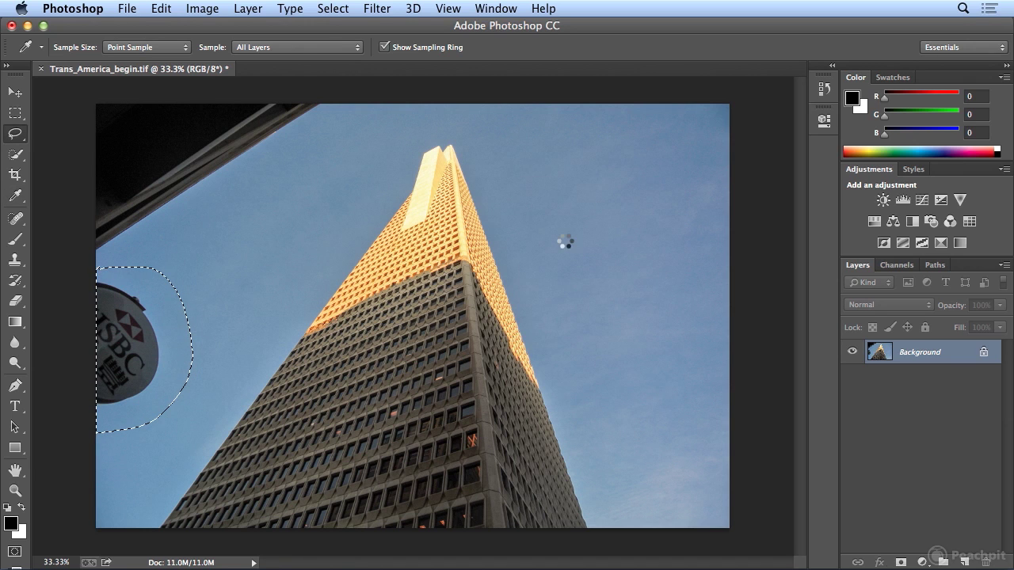
pyautogui.press('l')
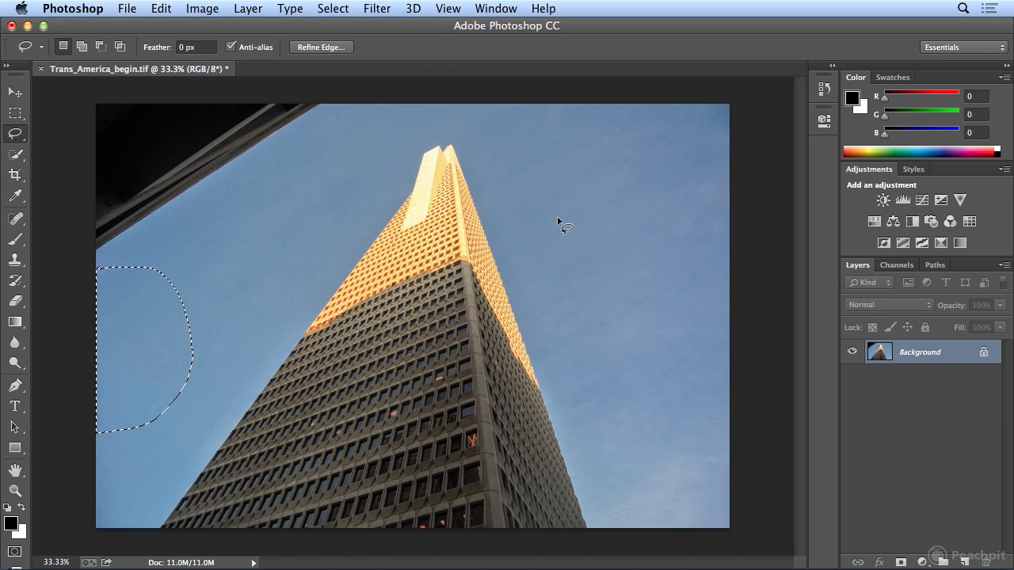
pyautogui.click(557, 221)
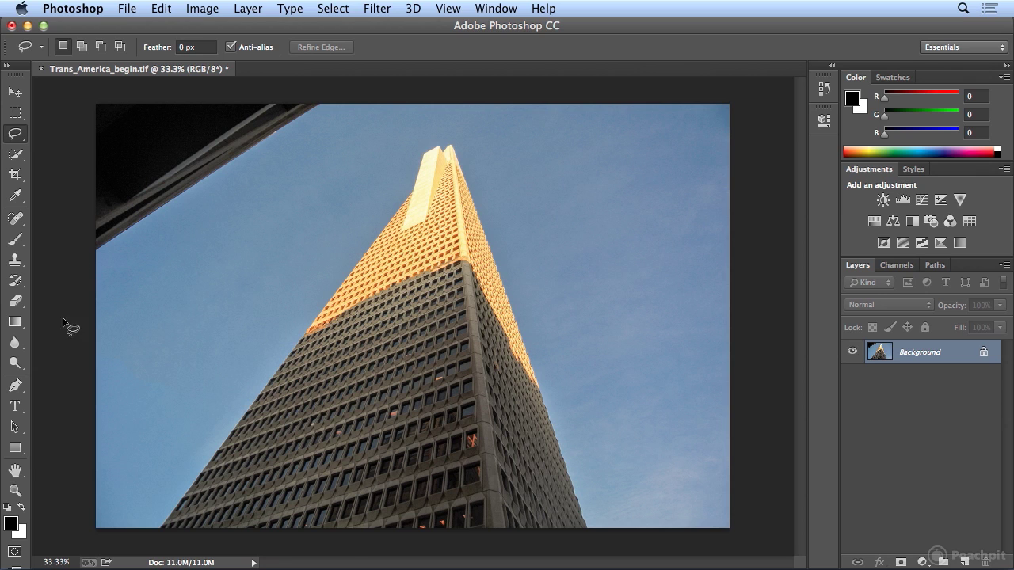
# Step backward twice to bring back the HSBC sign, then deselect.
pyautogui.click(160, 8)
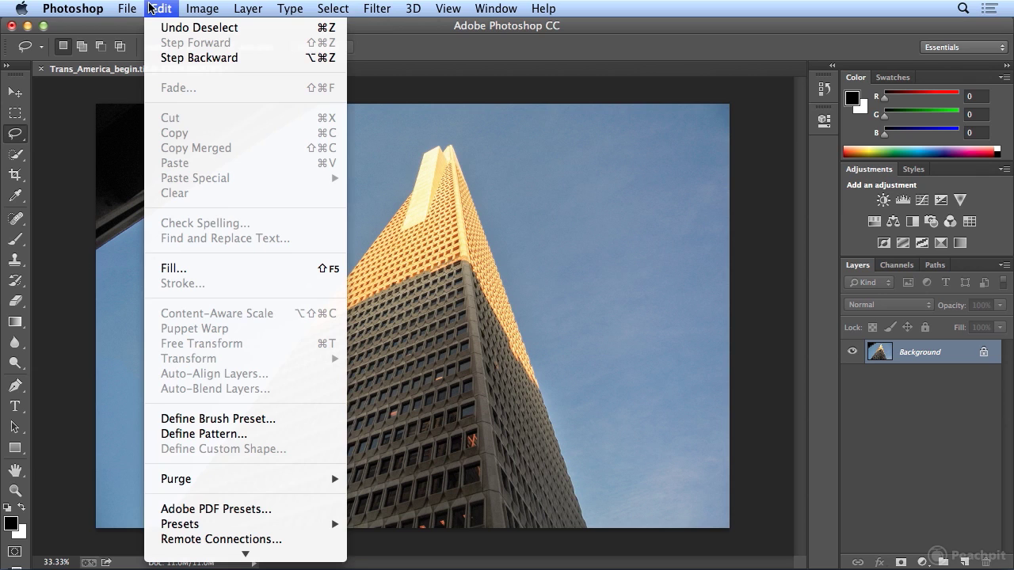
pyautogui.click(168, 57)
pyautogui.click(159, 8)
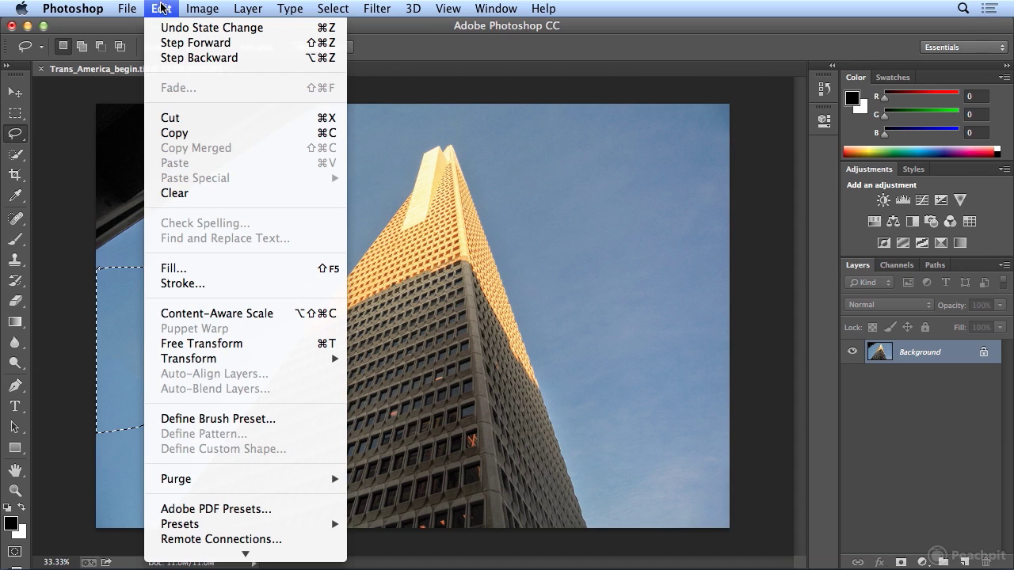
pyautogui.click(171, 58)
pyautogui.click(236, 234)
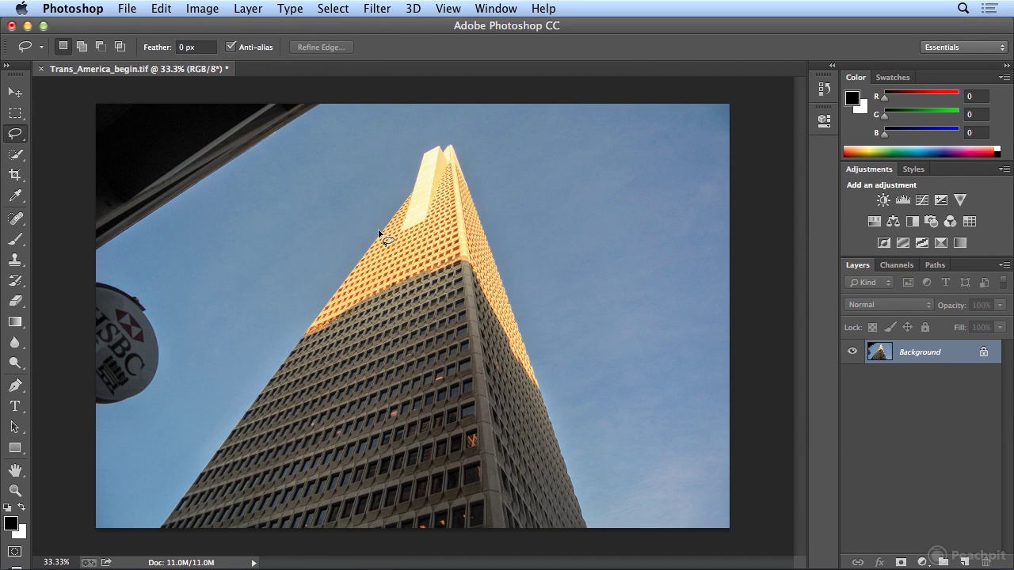
pyautogui.click(15, 133)
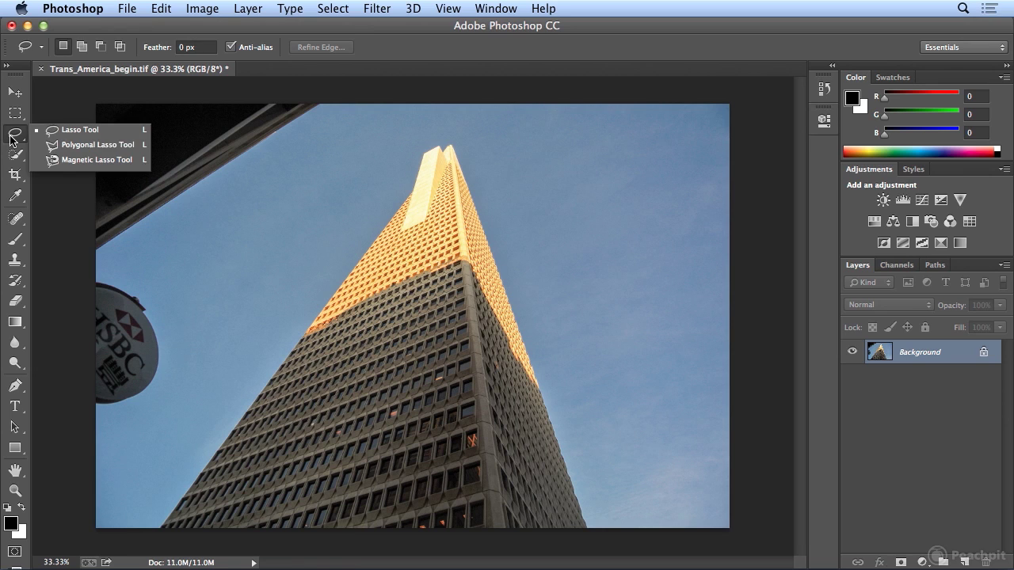
# Trace the Transamerica building from spire to bottom edge with the Polygonal Lasso and close the selection.
pyautogui.click(70, 149)
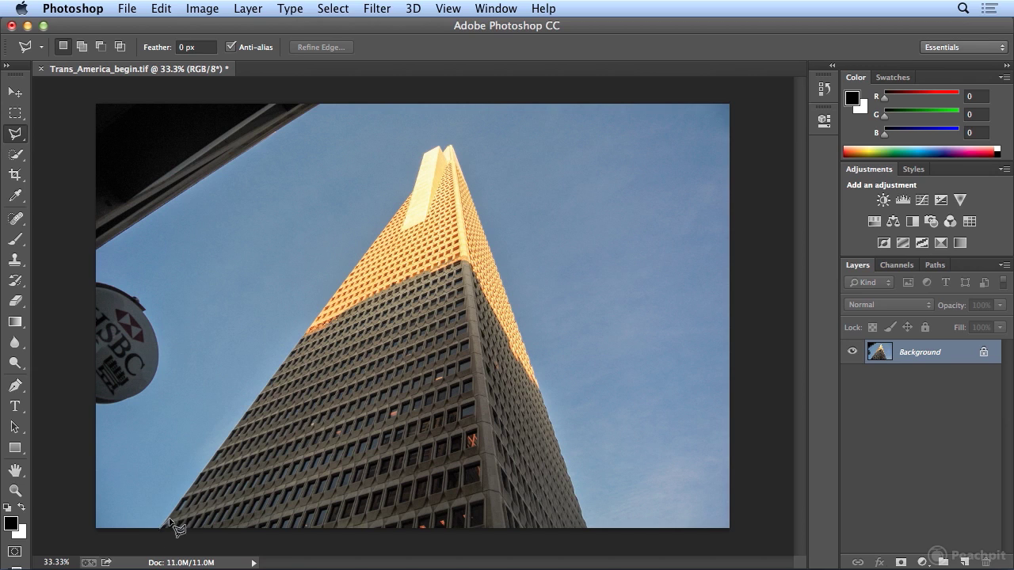
pyautogui.click(348, 294)
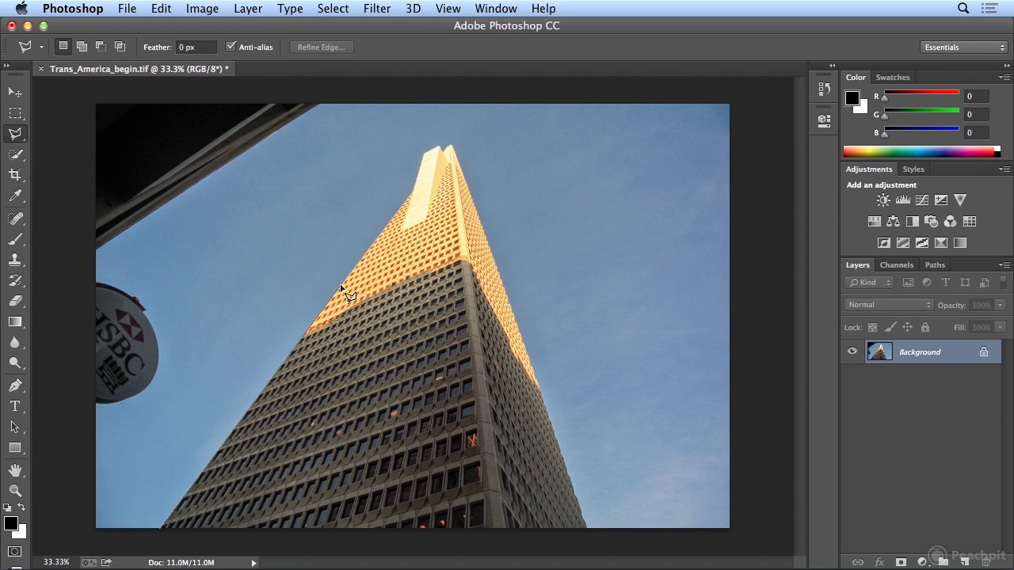
pyautogui.click(420, 199)
pyautogui.click(425, 155)
pyautogui.click(449, 146)
pyautogui.click(588, 528)
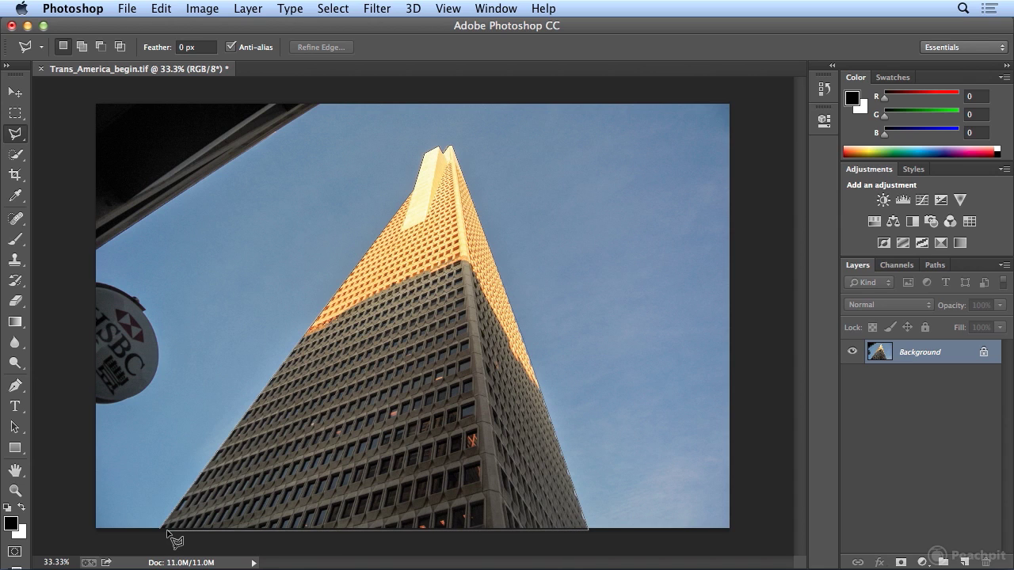
pyautogui.click(166, 529)
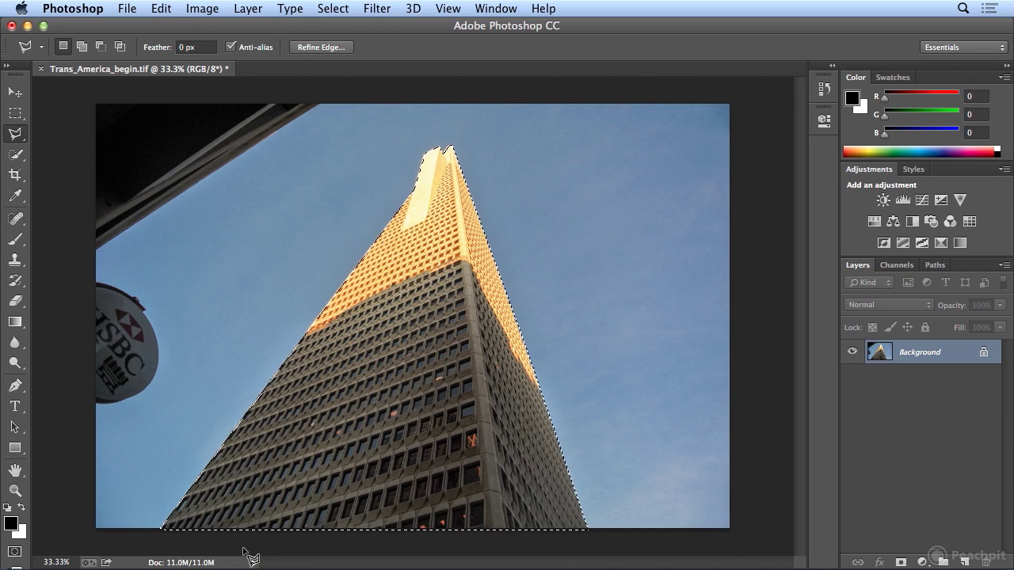
pyautogui.click(161, 8)
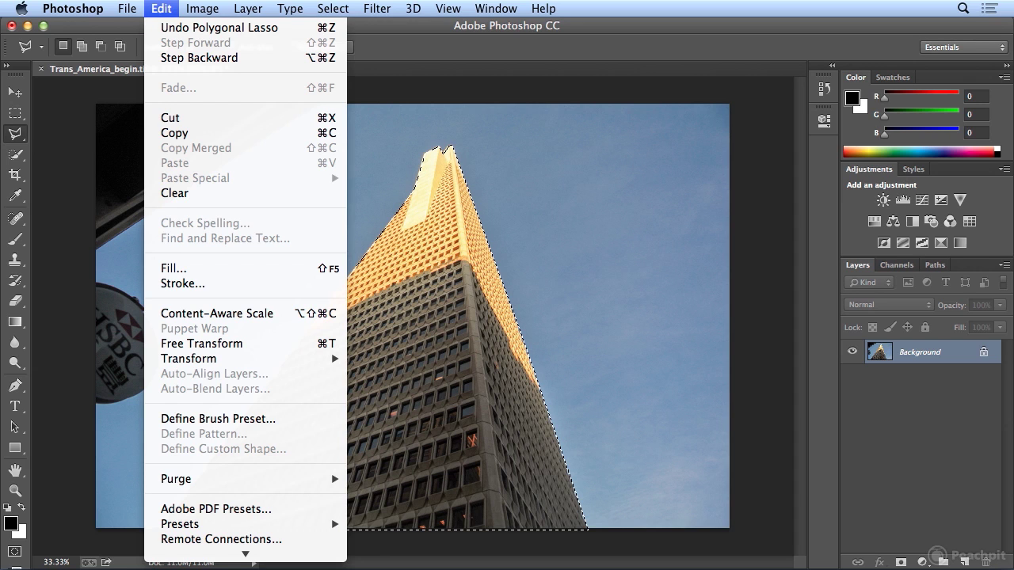
pyautogui.press('Escape')
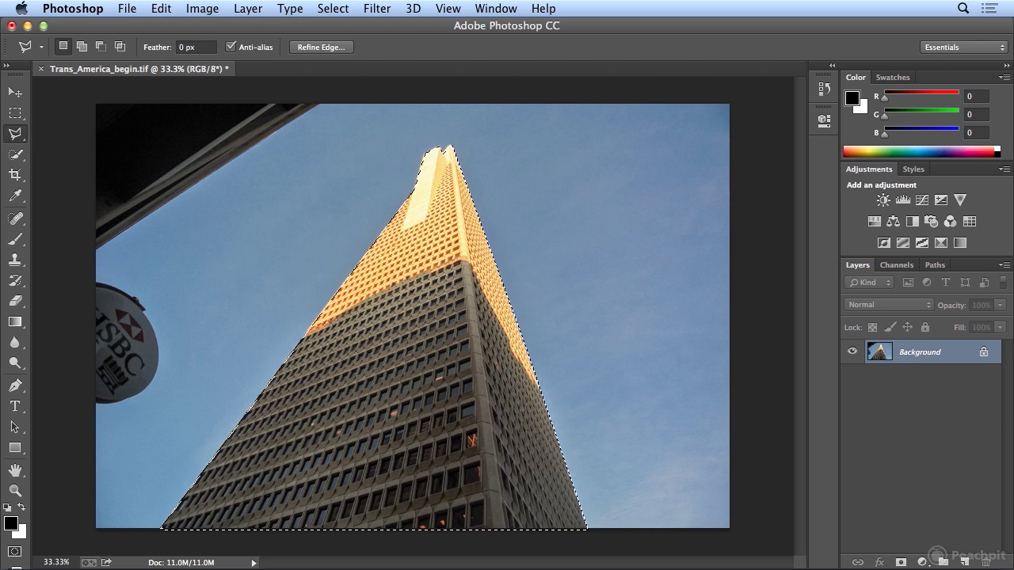
# Copy the selected building and create a new document using the Clipboard preset.
pyautogui.click(158, 8)
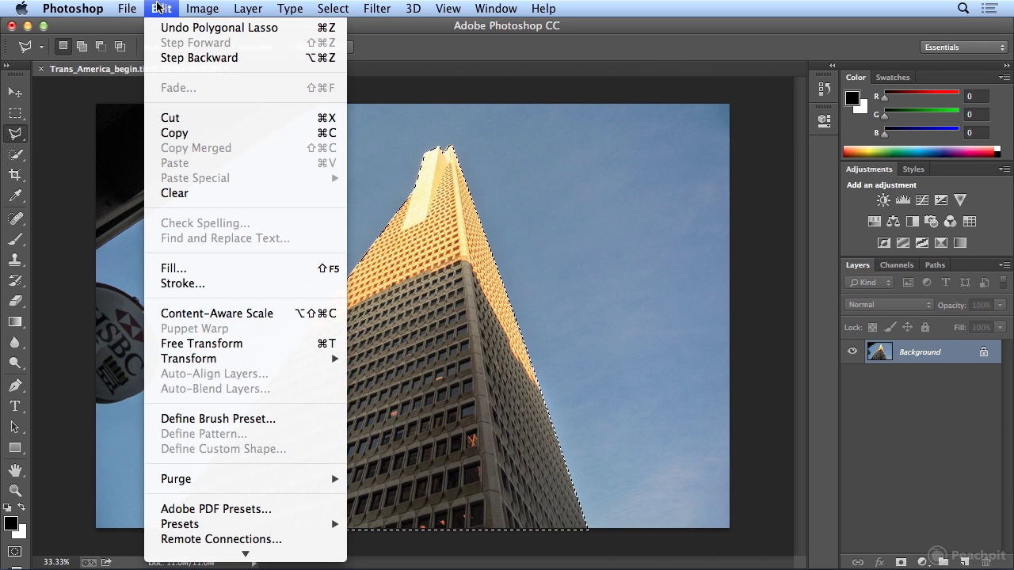
pyautogui.click(208, 133)
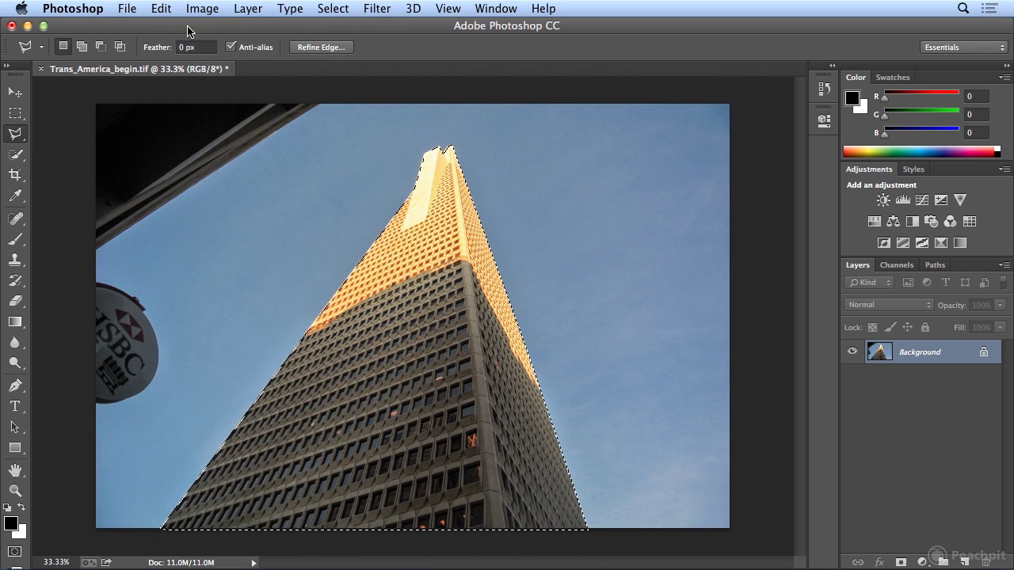
pyautogui.click(133, 8)
pyautogui.click(136, 28)
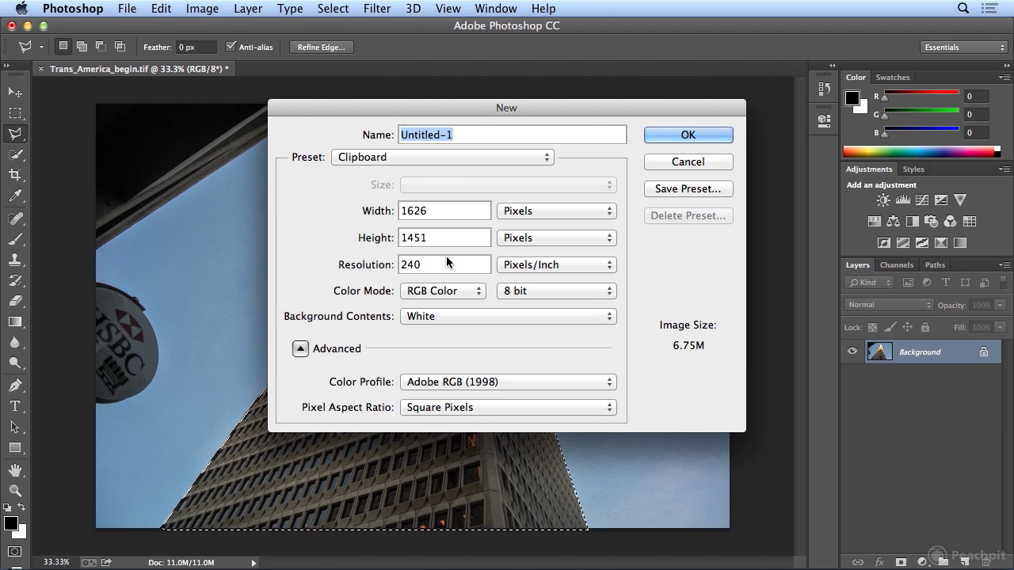
pyautogui.click(669, 136)
# Paste the building into Untitled-1 as Layer 1 and toggle the Background layer's visibility.
pyautogui.click(165, 8)
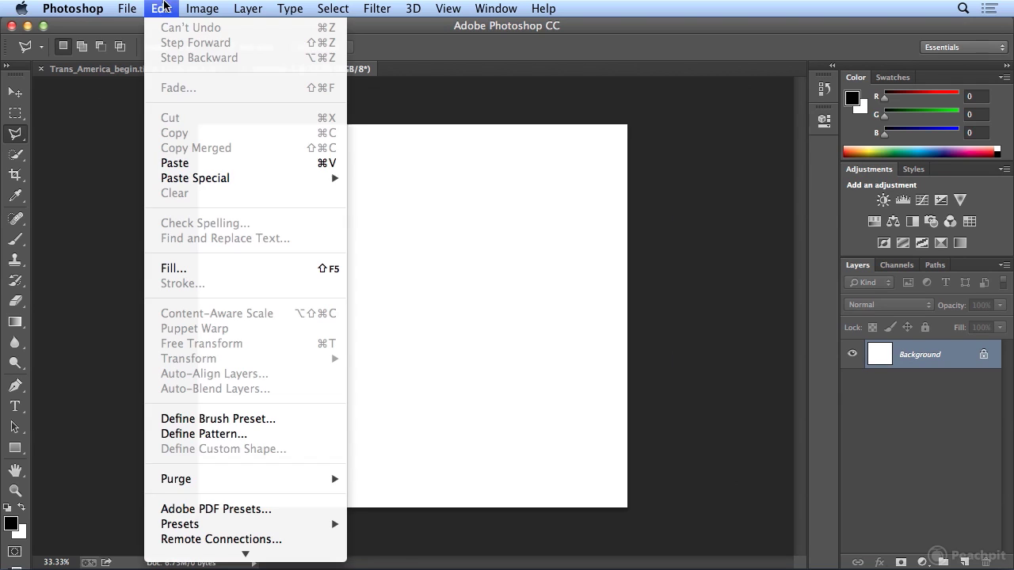
pyautogui.click(193, 163)
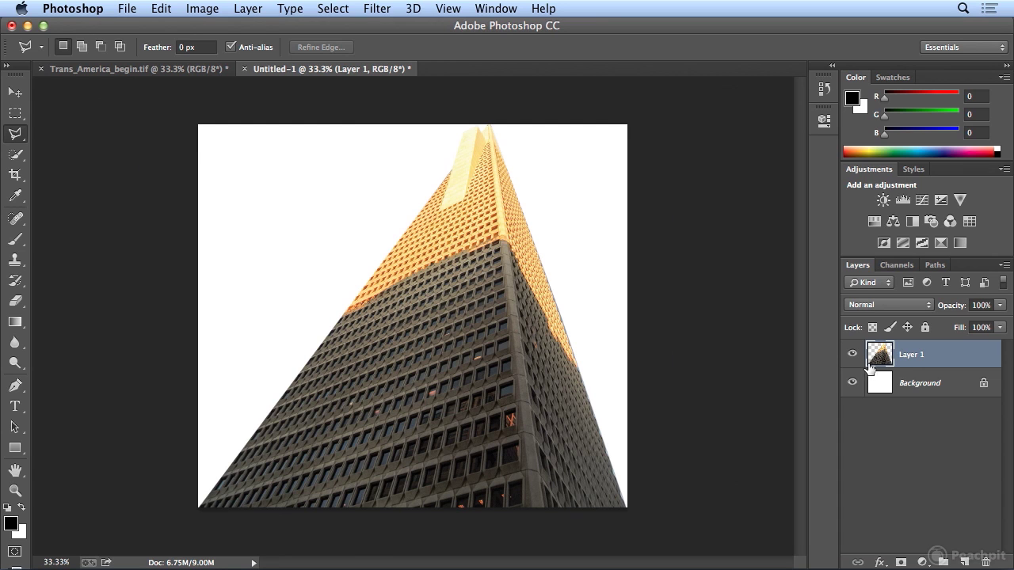
pyautogui.click(852, 383)
# Close Untitled-1 without saving, then draw a test triangle in the sky and deselect it.
pyautogui.click(245, 70)
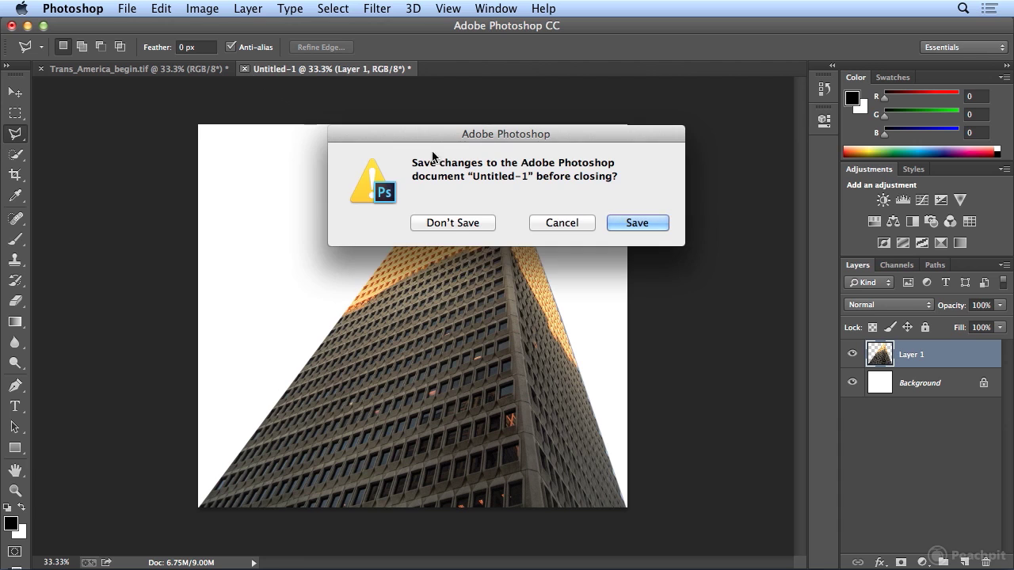
pyautogui.click(453, 225)
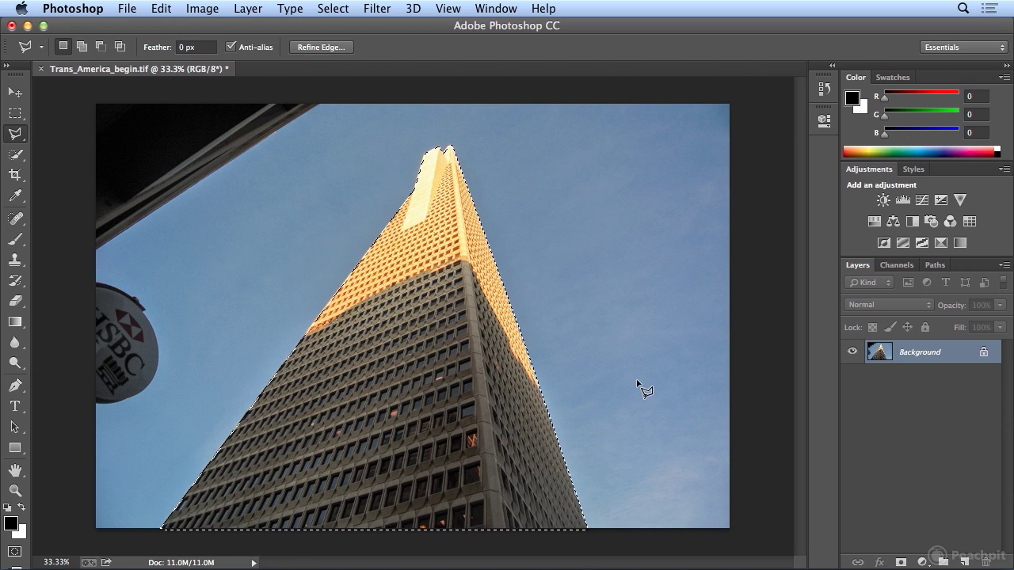
pyautogui.click(626, 334)
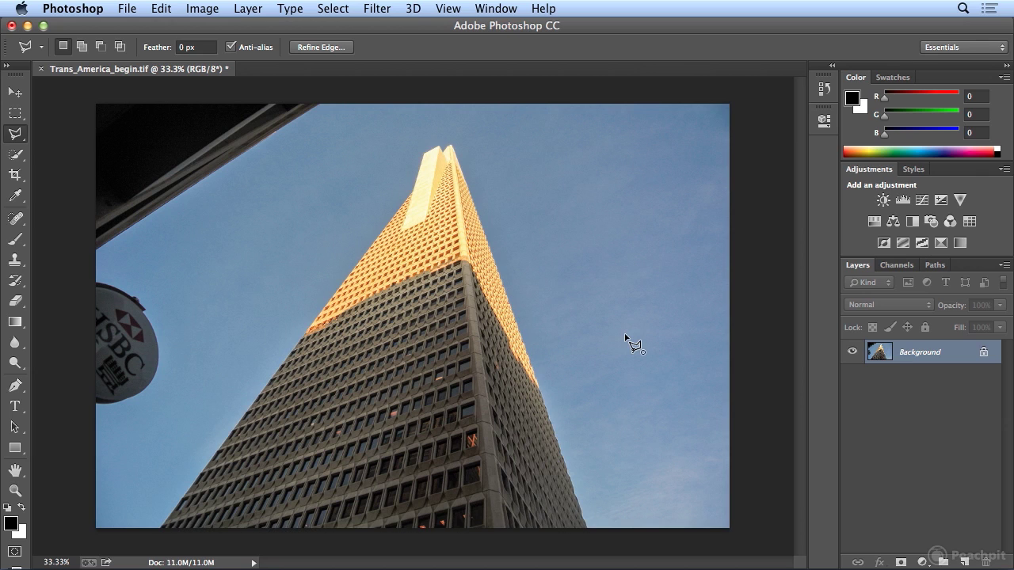
pyautogui.click(711, 269)
pyautogui.doubleClick(712, 387)
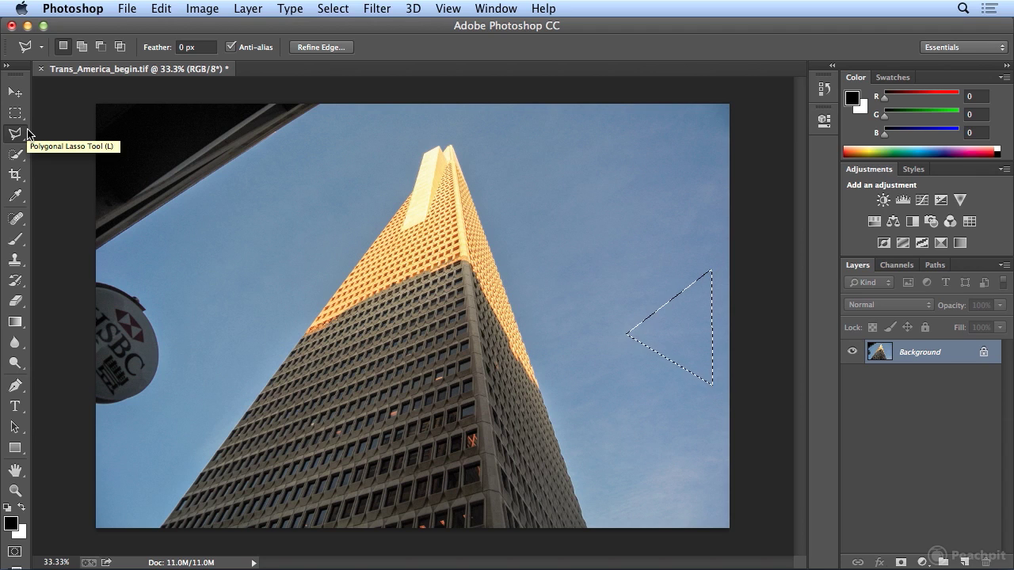
pyautogui.click(333, 8)
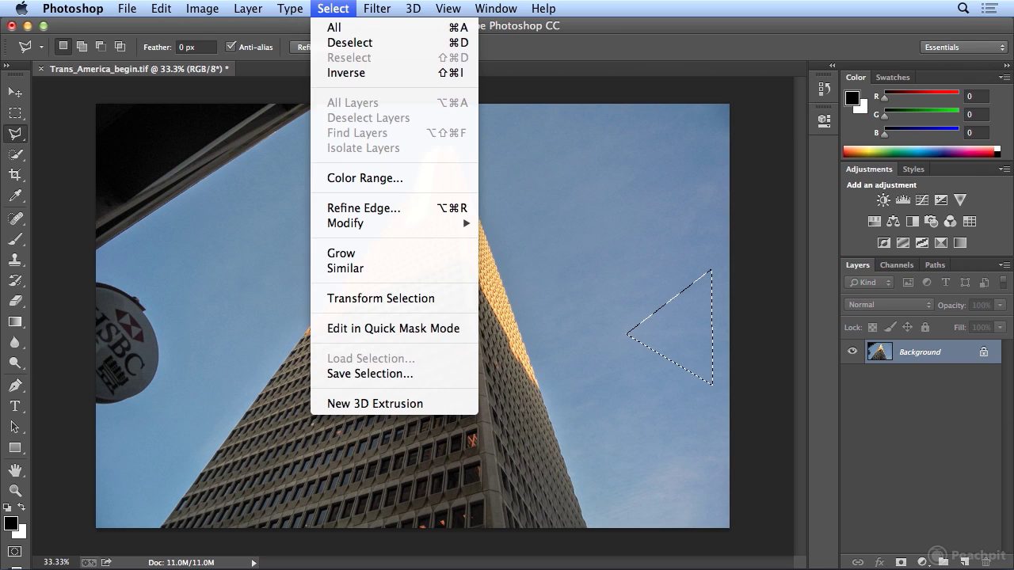
pyautogui.click(345, 45)
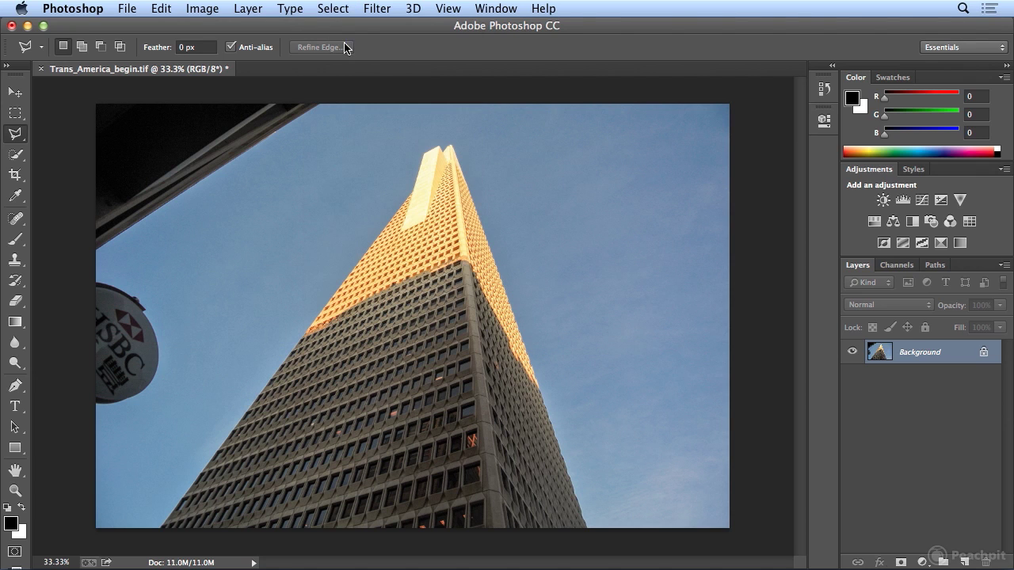
pyautogui.click(448, 8)
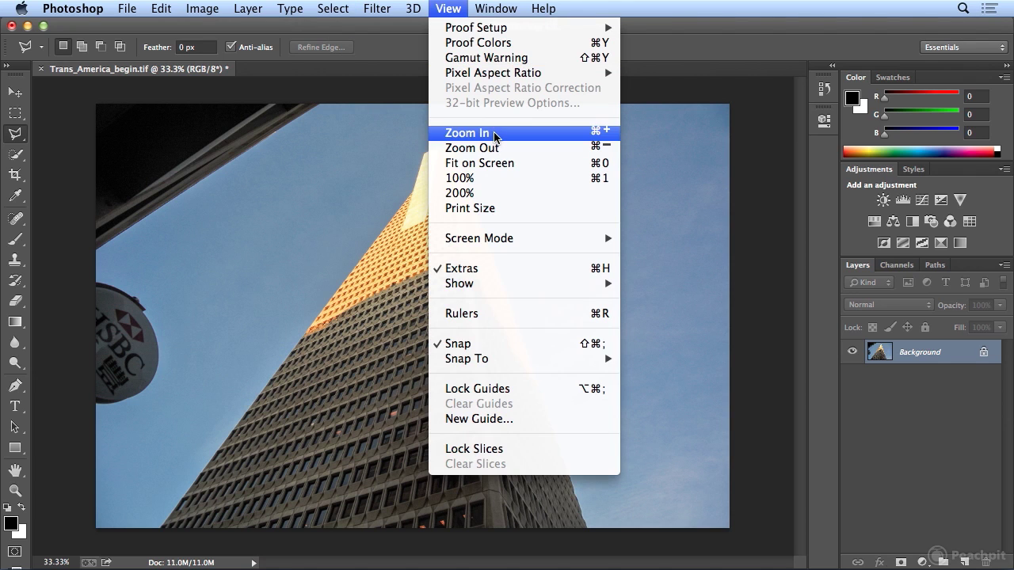
pyautogui.click(471, 132)
pyautogui.click(449, 8)
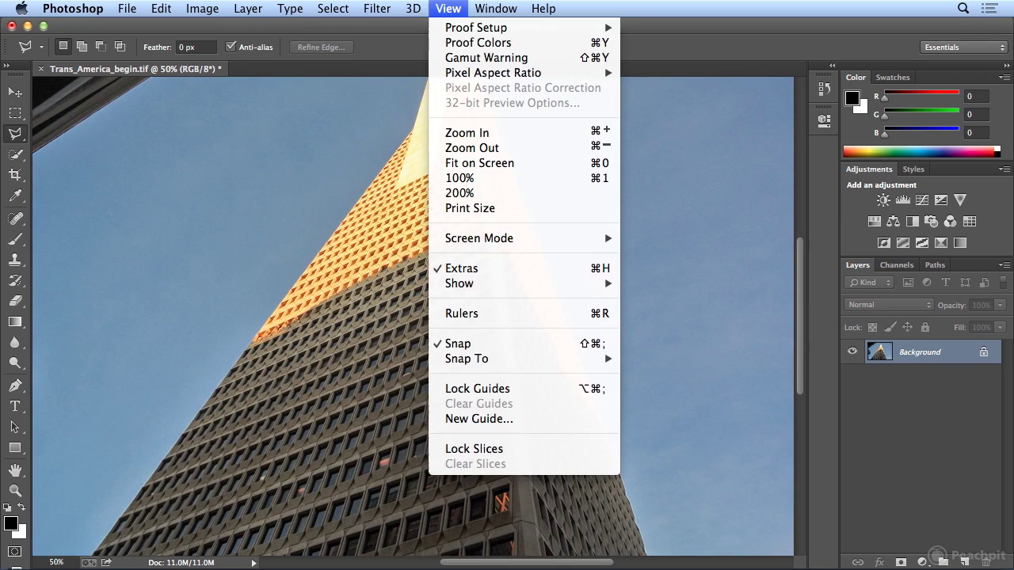
pyautogui.click(473, 133)
pyautogui.scroll(5, 538, 147)
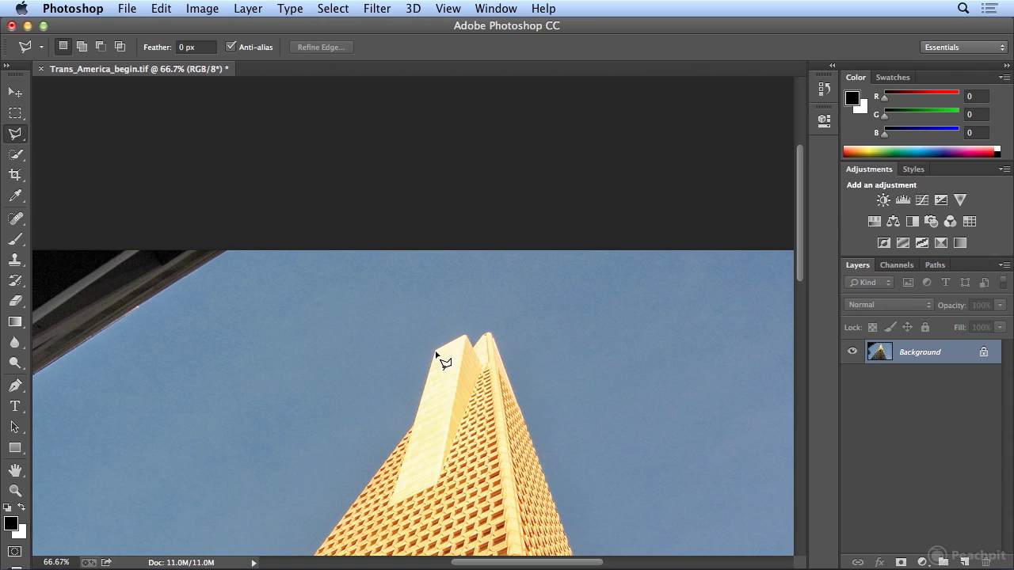
pyautogui.click(436, 351)
pyautogui.click(465, 336)
pyautogui.click(437, 486)
pyautogui.click(388, 508)
pyautogui.click(438, 354)
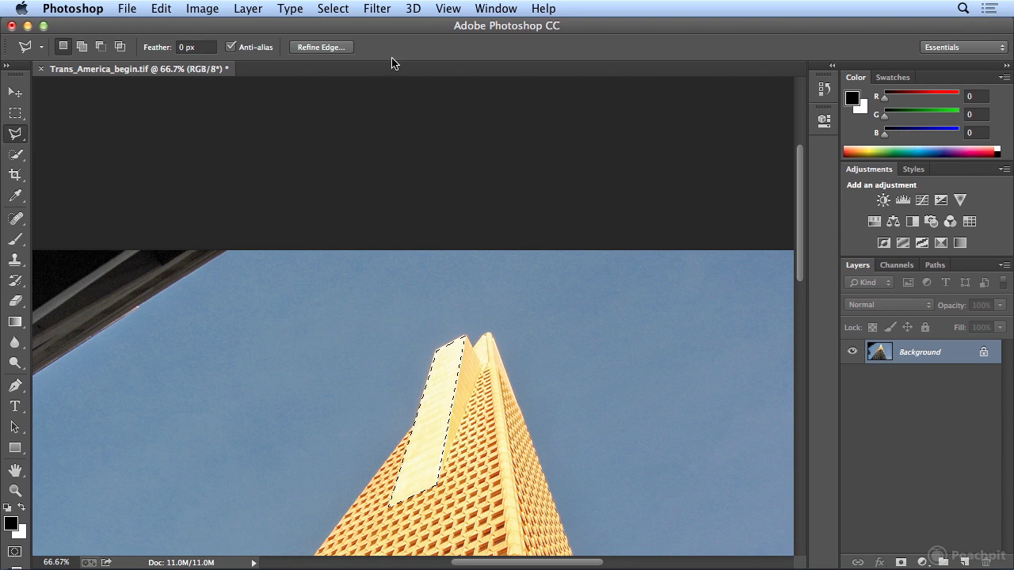
pyautogui.click(333, 8)
pyautogui.click(350, 38)
pyautogui.click(447, 8)
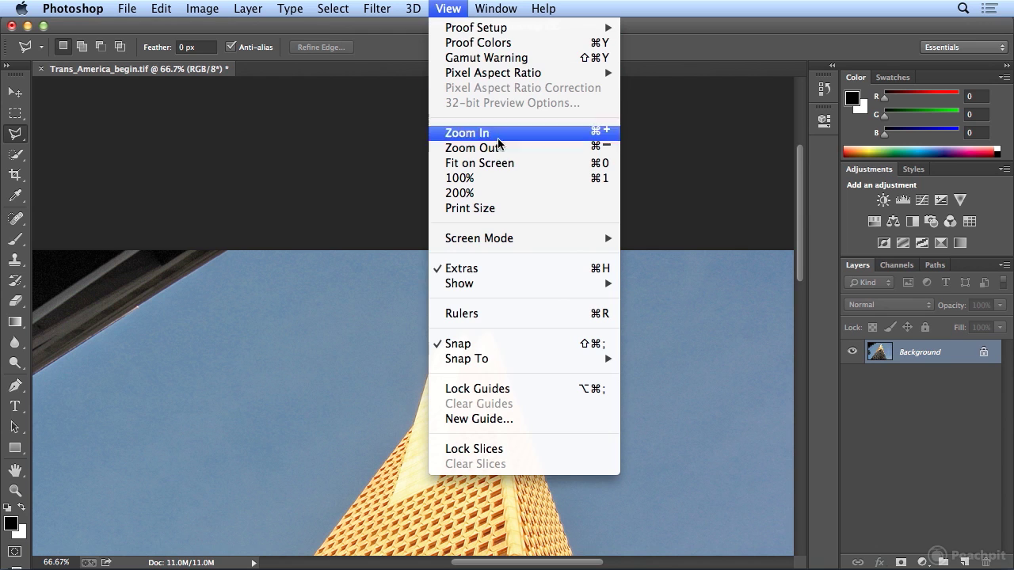
pyautogui.click(507, 164)
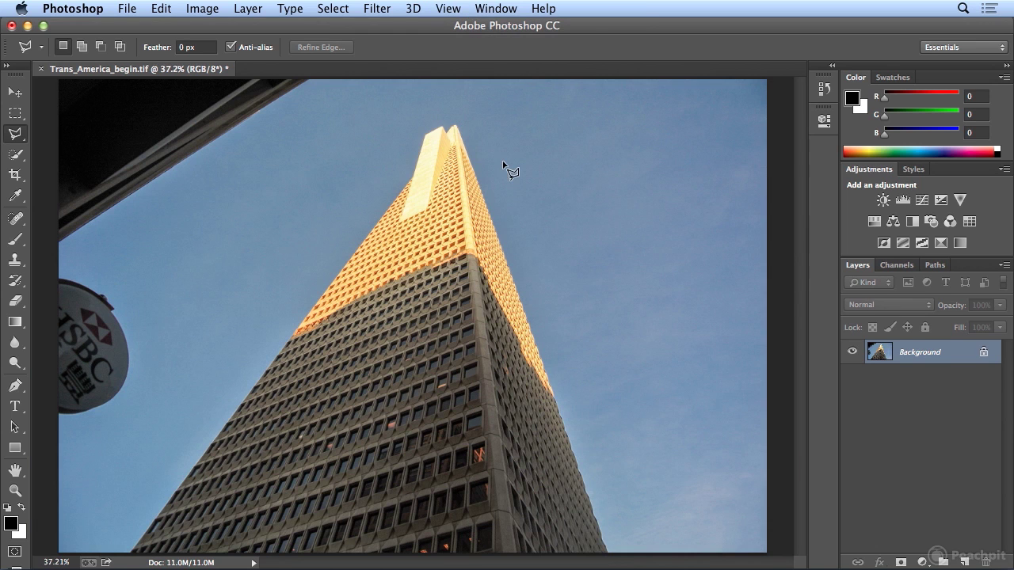
# Switch back to the freehand Lasso, draw two test selections in the sky, and deselect both.
pyautogui.click(14, 134)
pyautogui.click(51, 130)
pyautogui.moveTo(184, 214)
pyautogui.mouseDown()
pyautogui.moveTo(205, 199)
pyautogui.moveTo(265, 199)
pyautogui.moveTo(343, 165)
pyautogui.moveTo(364, 209)
pyautogui.moveTo(386, 214)
pyautogui.moveTo(273, 287)
pyautogui.moveTo(215, 280)
pyautogui.moveTo(193, 226)
pyautogui.mouseUp()
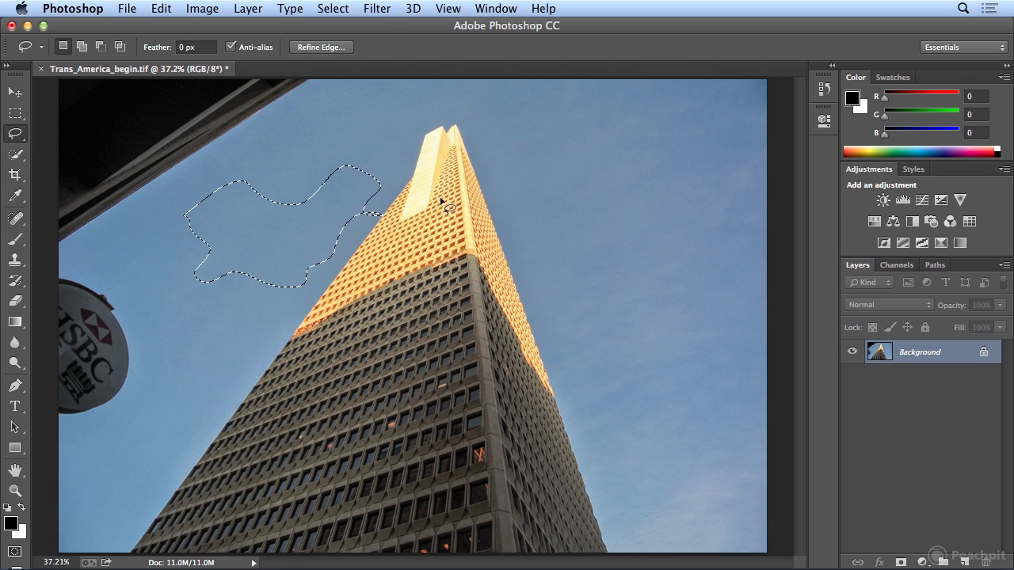
pyautogui.click(333, 8)
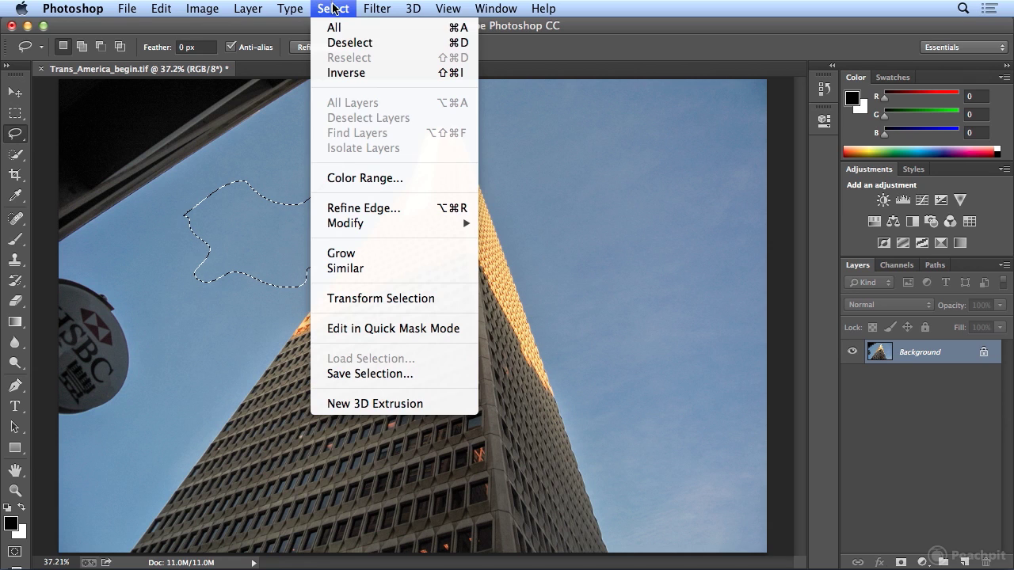
pyautogui.click(350, 42)
pyautogui.moveTo(587, 159)
pyautogui.mouseDown()
pyautogui.moveTo(701, 141)
pyautogui.moveTo(730, 214)
pyautogui.moveTo(647, 235)
pyautogui.moveTo(624, 183)
pyautogui.moveTo(587, 160)
pyautogui.mouseUp()
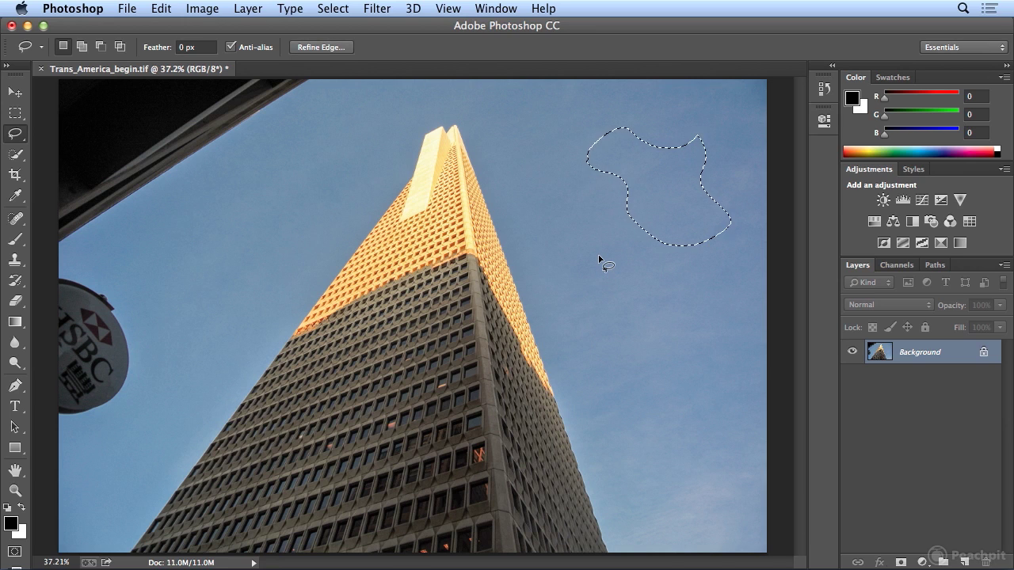
pyautogui.click(600, 260)
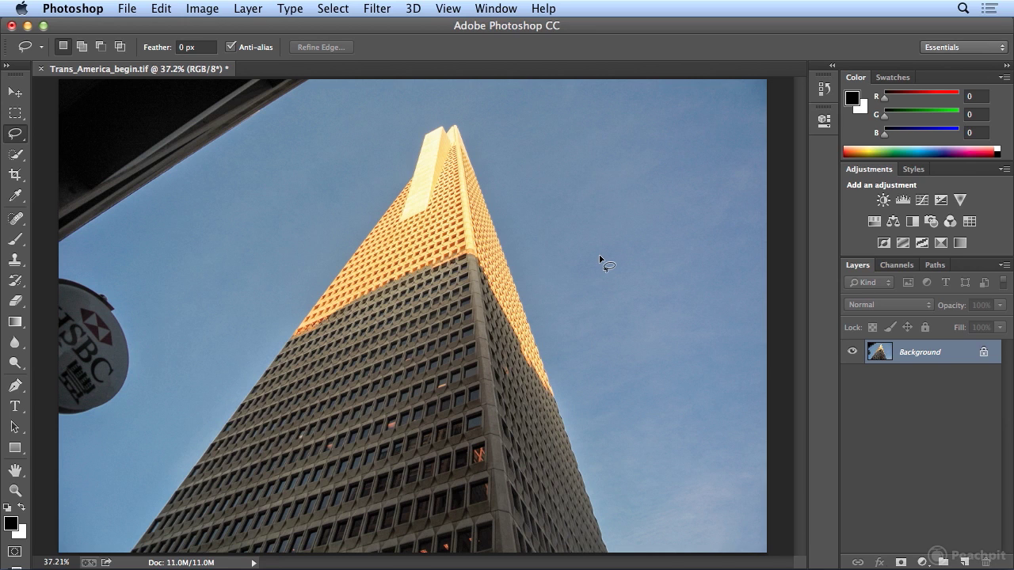